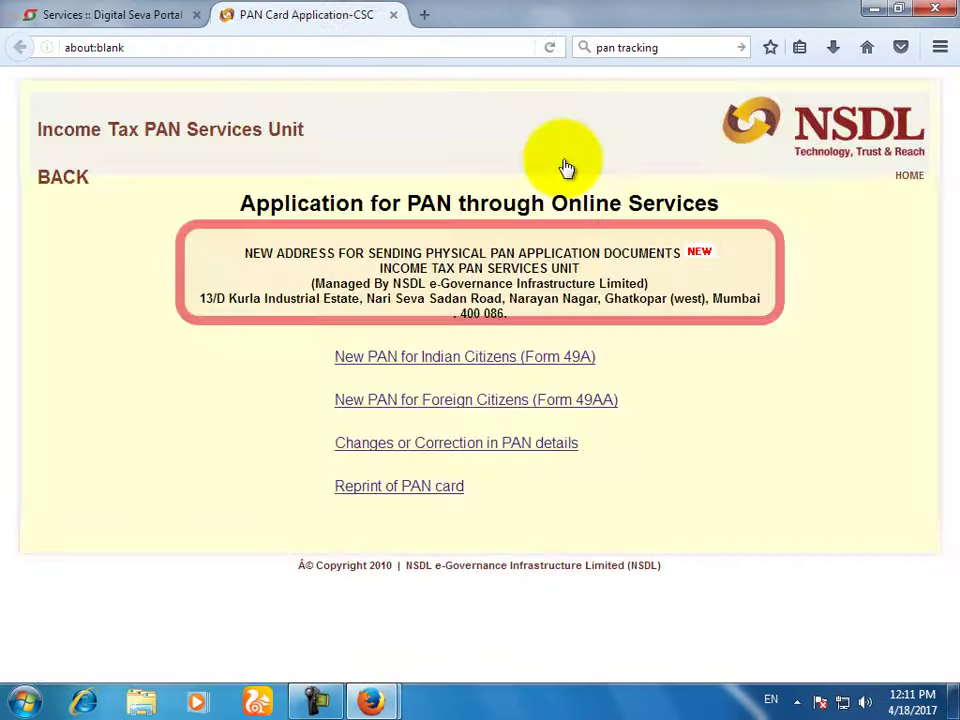
Step: Switch to the PAN Card Application tab, then return to the AO Code search tab
click(334, 22)
click(537, 20)
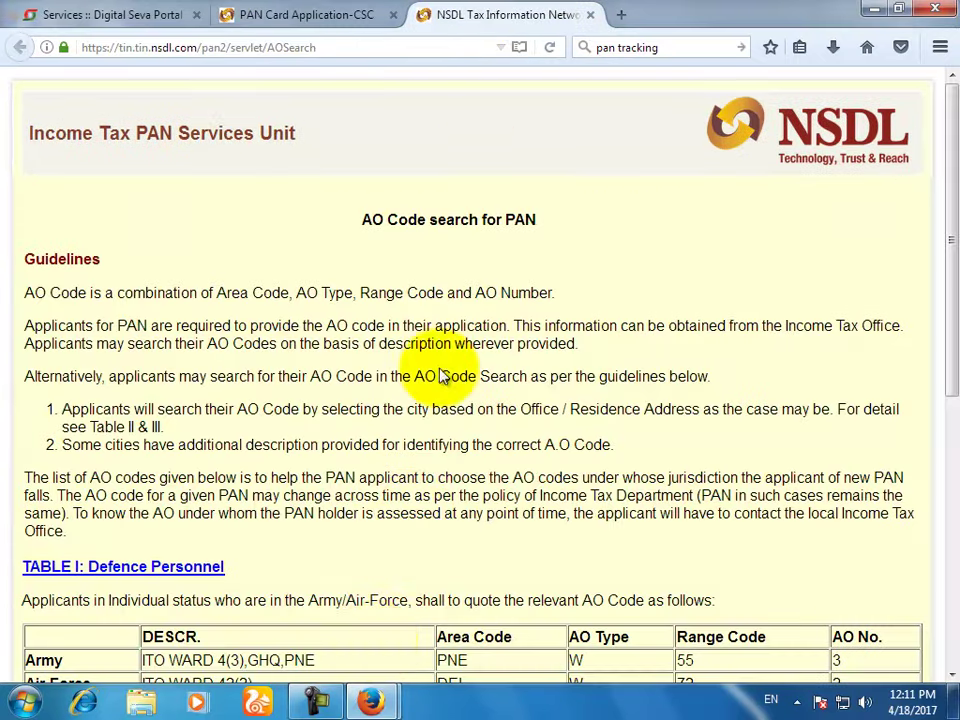
Step: Bring the PAN registration form window forward, then set it aside to reach AO search
mouse_move(375, 705)
click(521, 606)
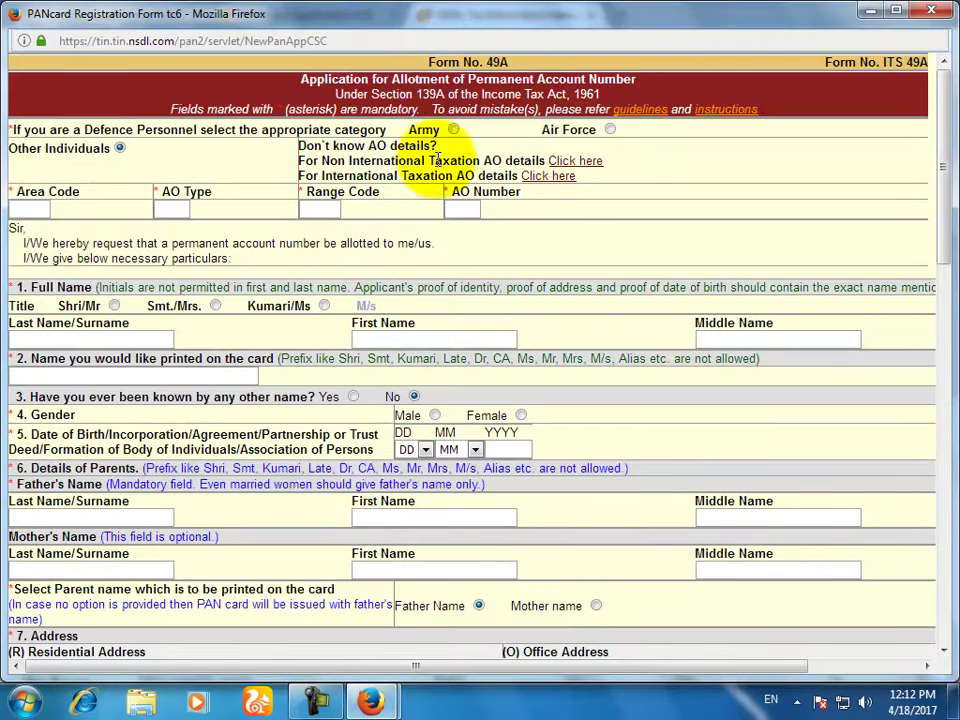
click(869, 11)
Step: Choose HISSAR's DOIT CIRCLE AO code (NWR, C, 57, 1) and send it to the form
scroll(332, 503, down, 8)
click(293, 640)
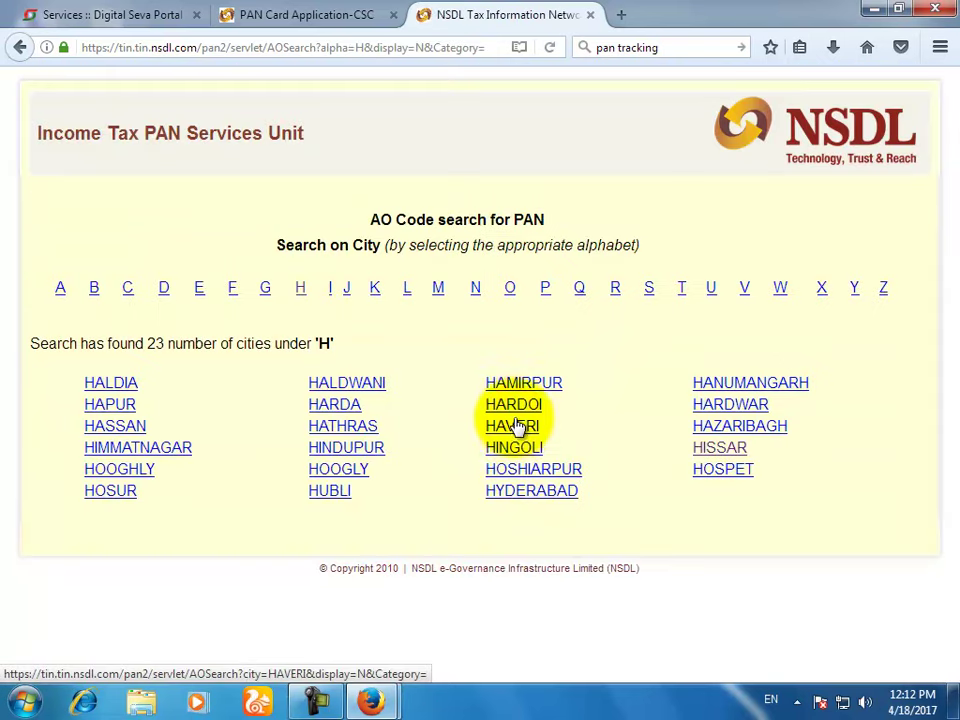
click(735, 452)
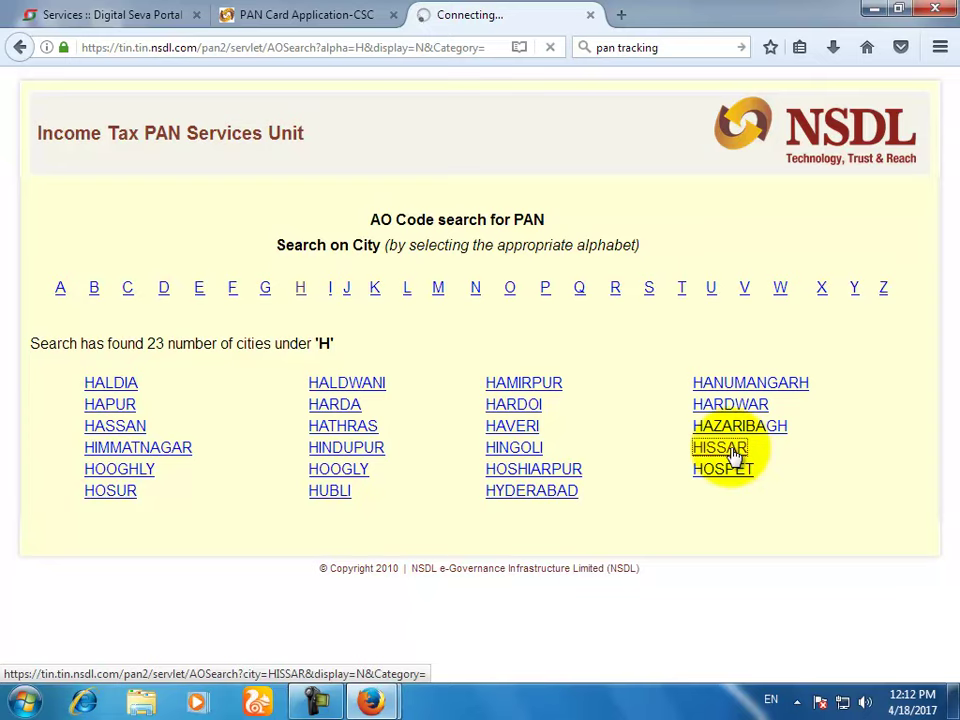
scroll(166, 583, down, 3)
scroll(166, 583, down, 5)
click(36, 477)
scroll(635, 456, down, 10)
scroll(635, 456, down, 1)
click(480, 603)
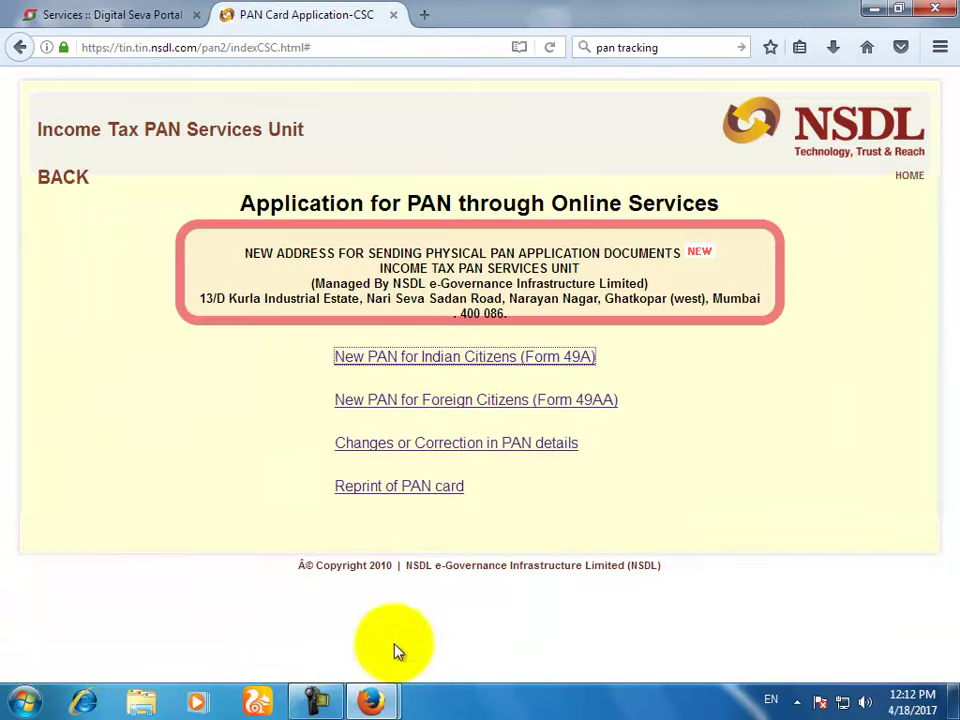
Step: Set the applicant's title to Smt./Mrs., enter her surname, and mark gender Female
mouse_move(370, 700)
click(467, 594)
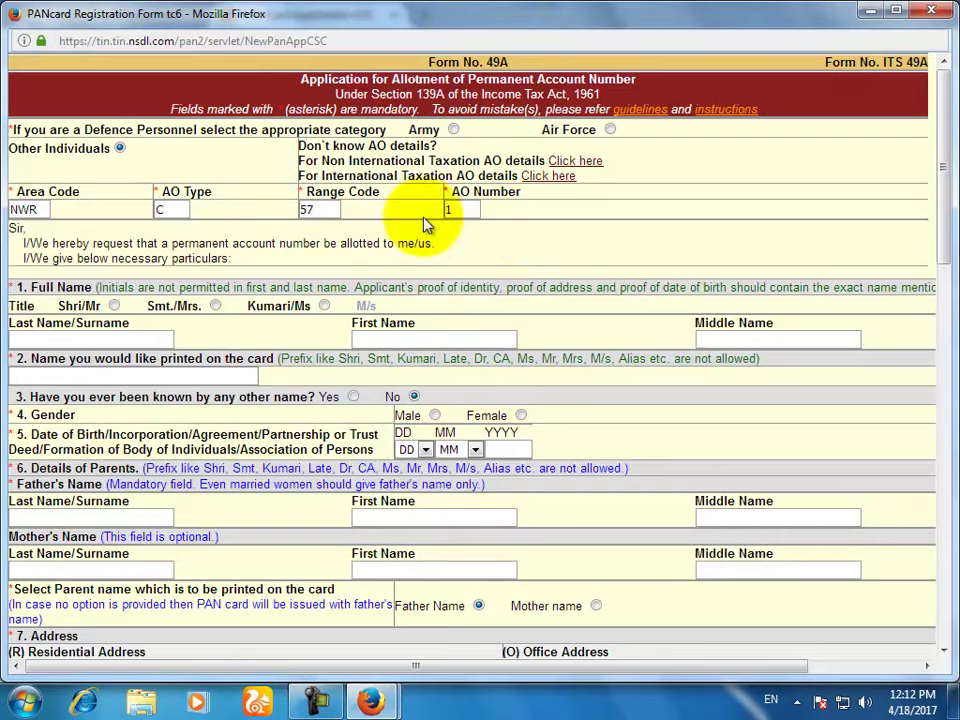
click(215, 306)
click(152, 338)
text(JYOTI)
key(Tab)
key(Tab)
key(Tab)
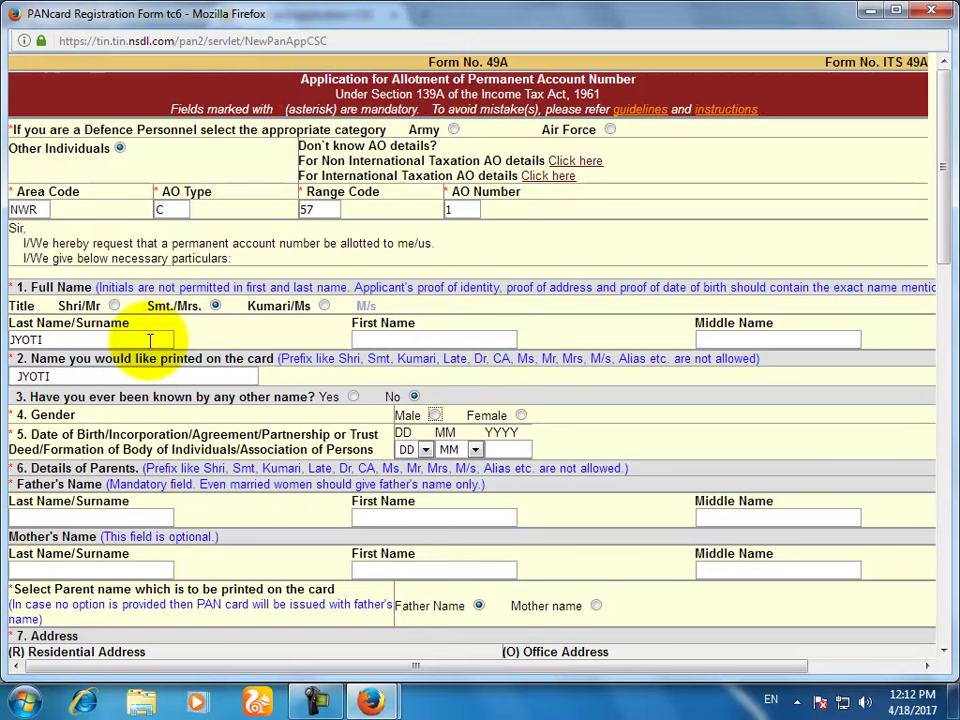
key(Tab)
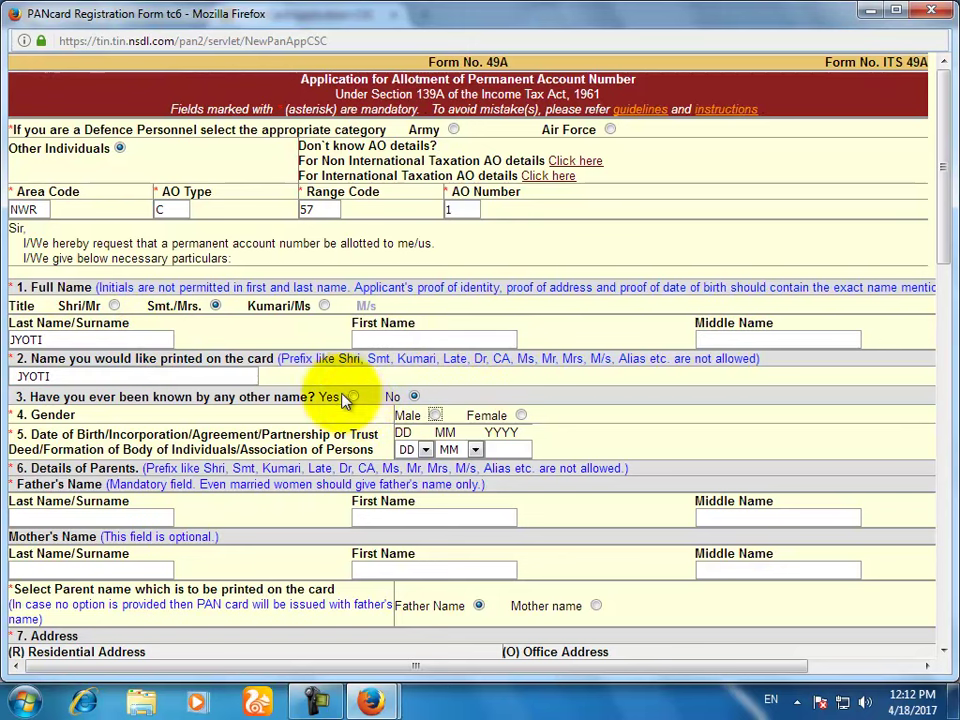
click(521, 416)
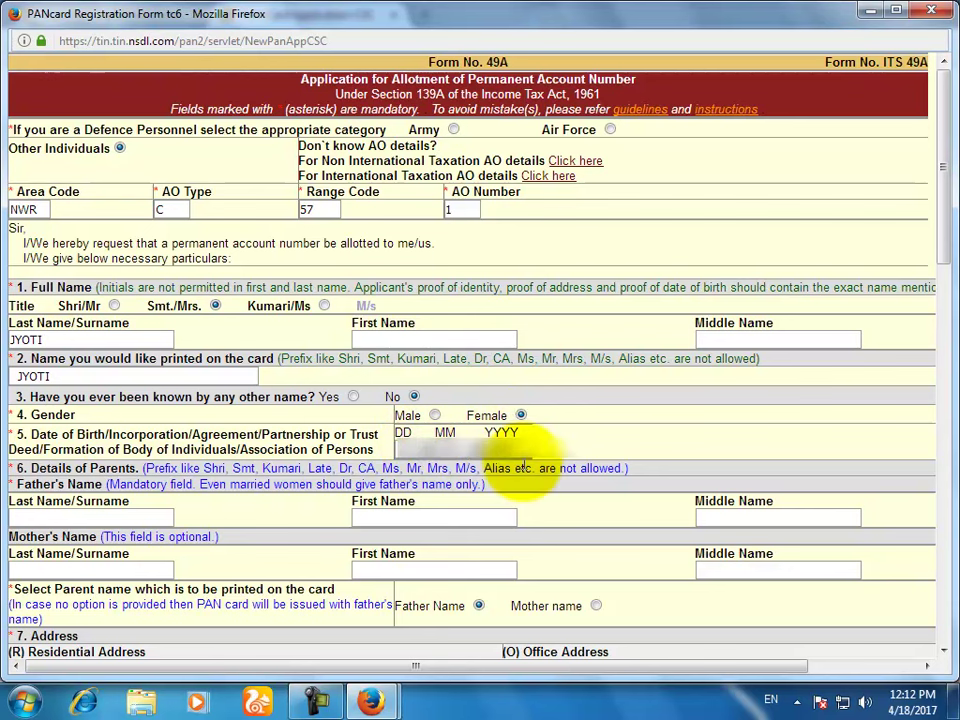
Step: Enter the father's surname and first name
click(152, 516)
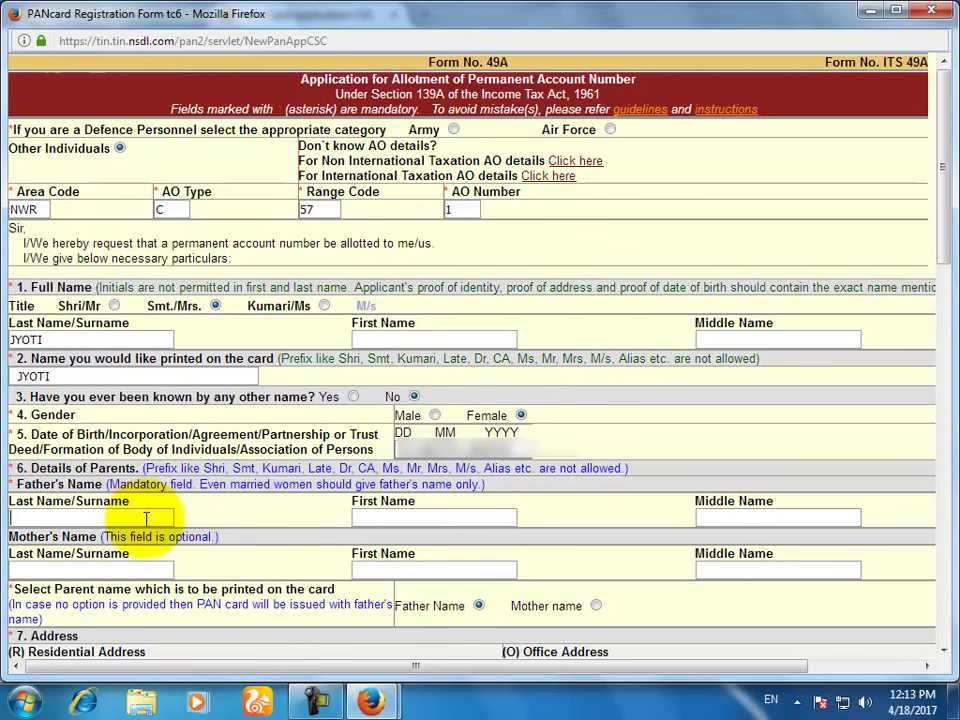
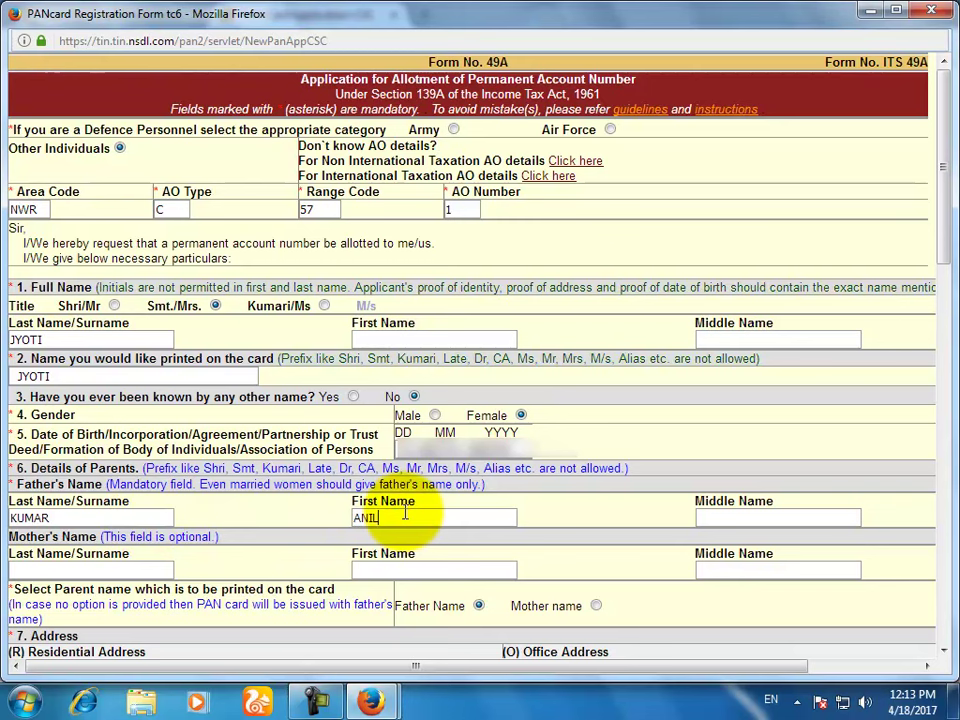
click(405, 513)
click(145, 569)
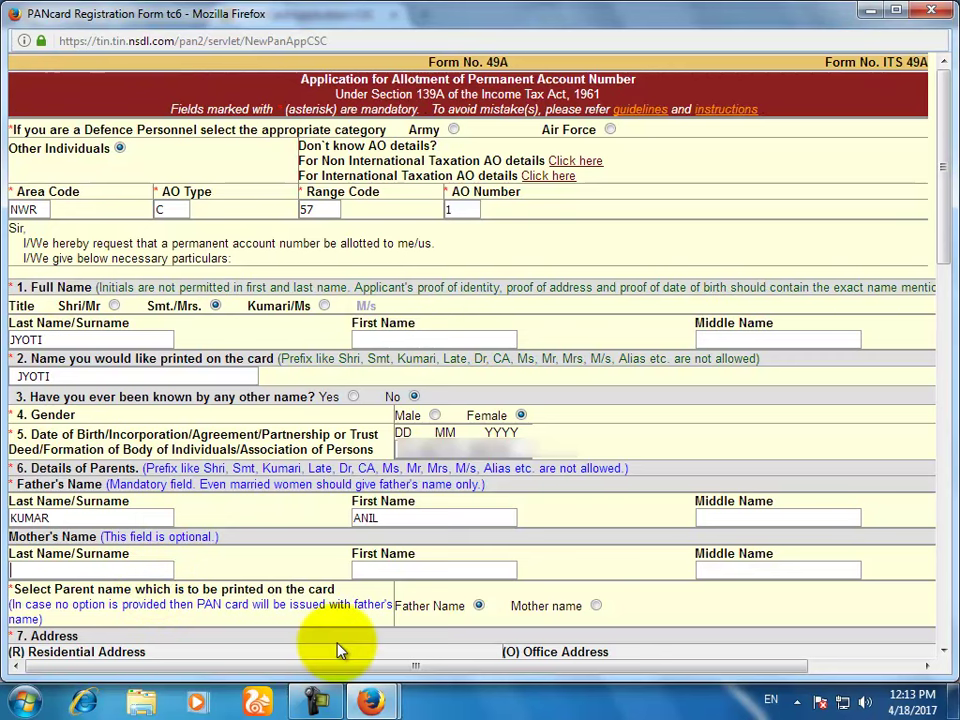
scroll(300, 615, down, 2)
Step: Enter the flat number and correct the spelling of the village name
click(248, 581)
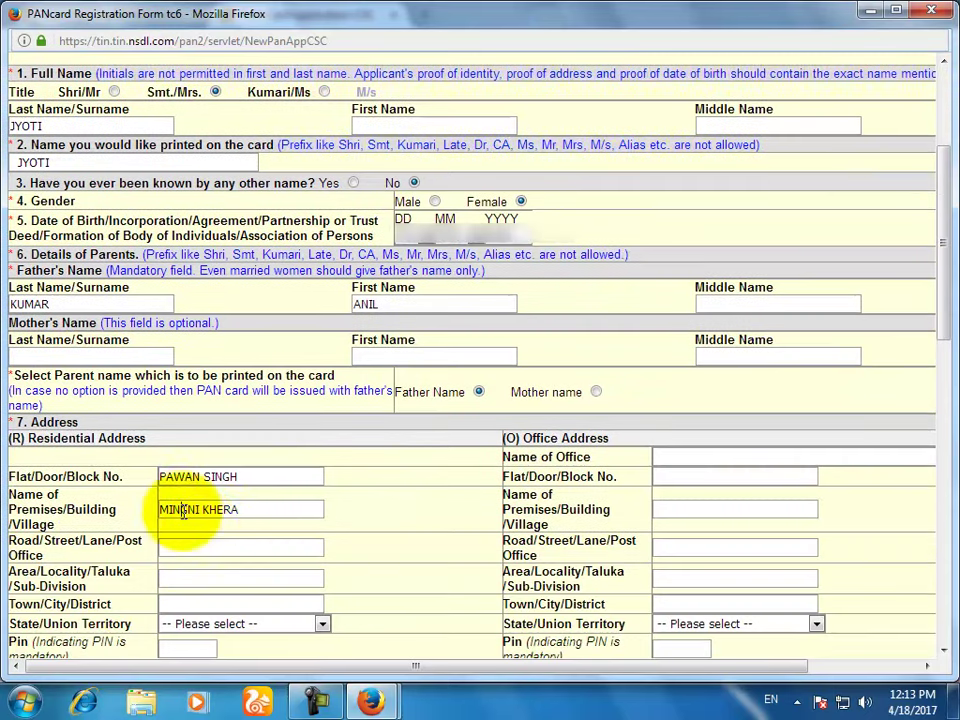
key(BackSpace)
click(226, 548)
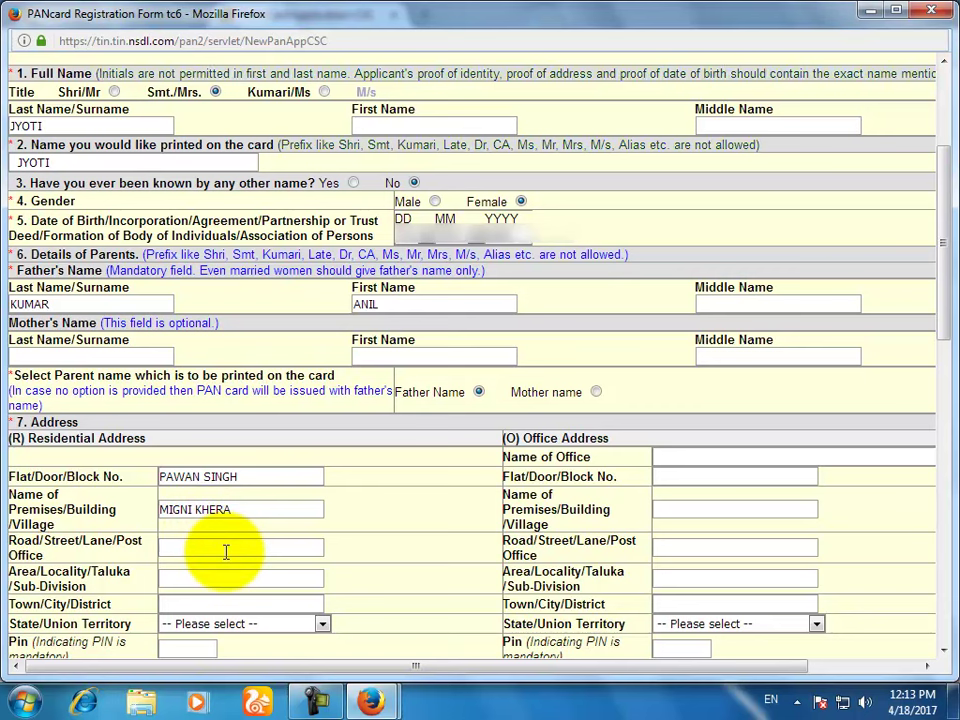
double_click(180, 510)
click(173, 510)
key(BackSpace)
text(EEN)
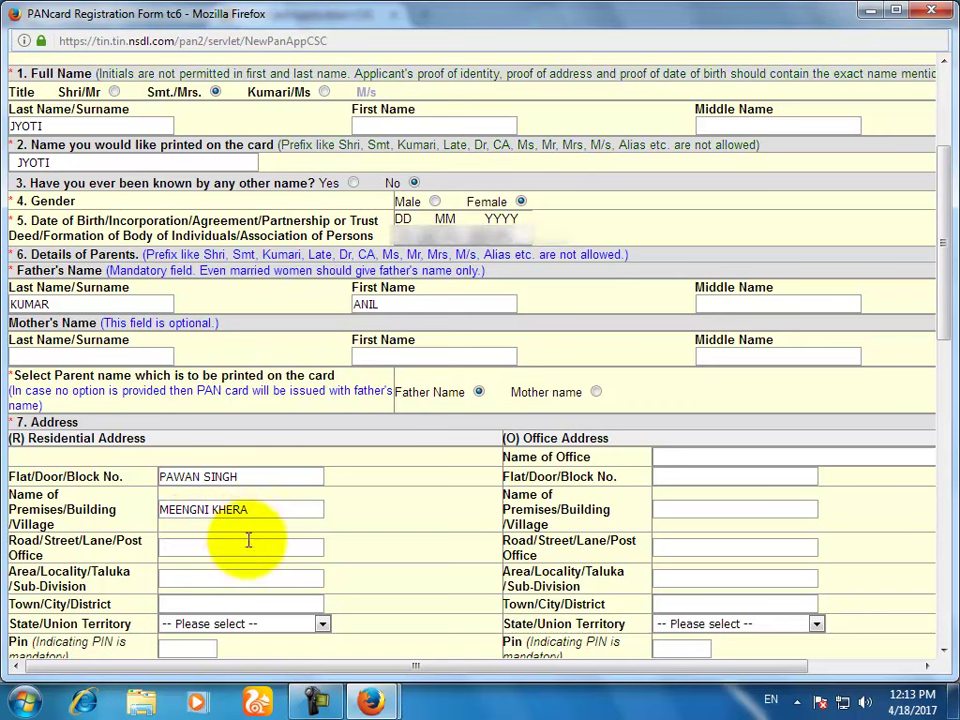
Step: Enter town Hisar, choose Haryana as the state, and type the PIN code
click(245, 548)
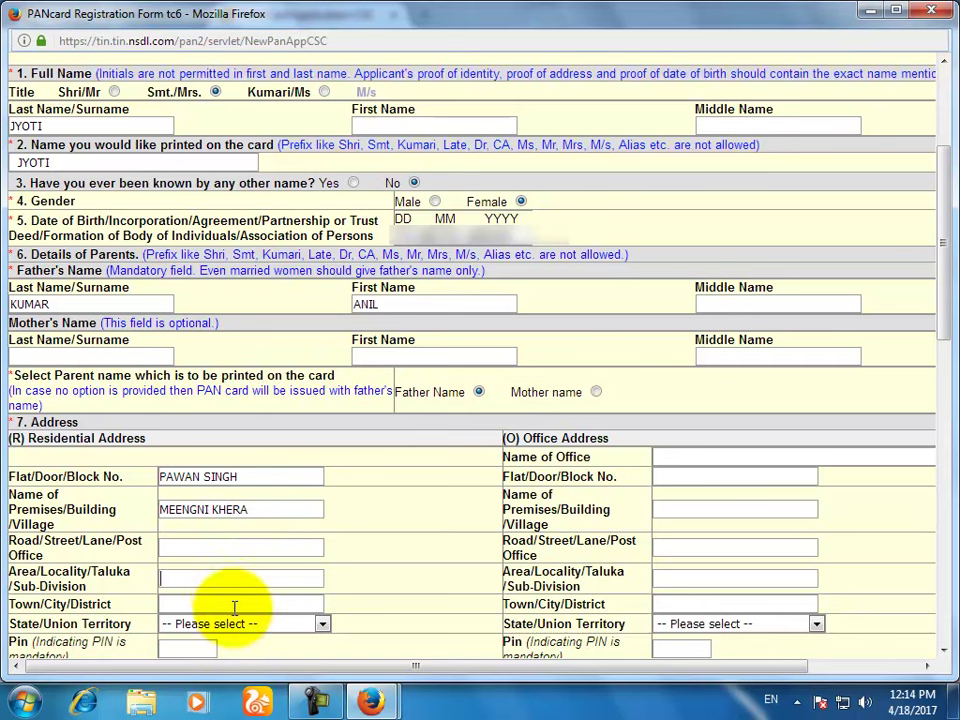
text(ISAR)
click(314, 626)
key(h)
click(184, 479)
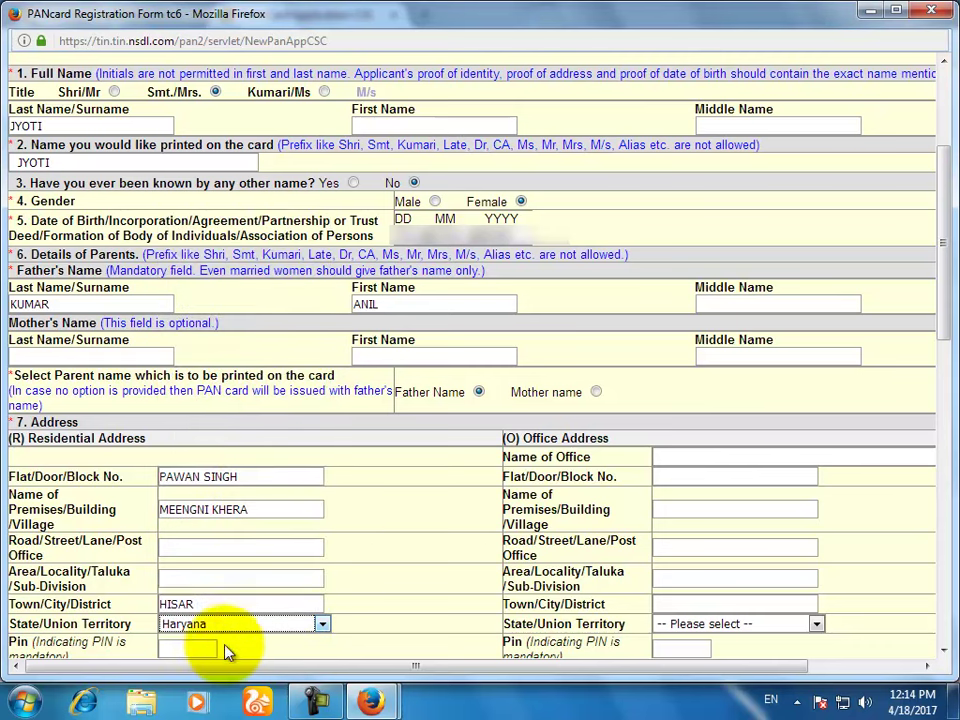
click(330, 547)
text(125004)
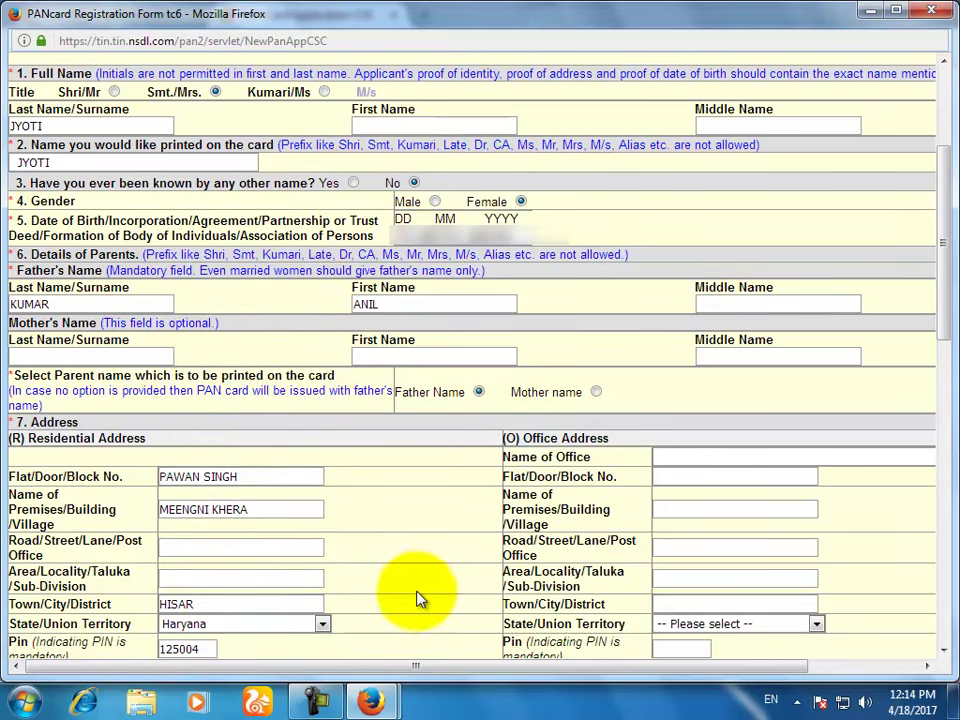
Step: Use the residential address for communication and set country code INDIA (91)
scroll(418, 597, down, 4)
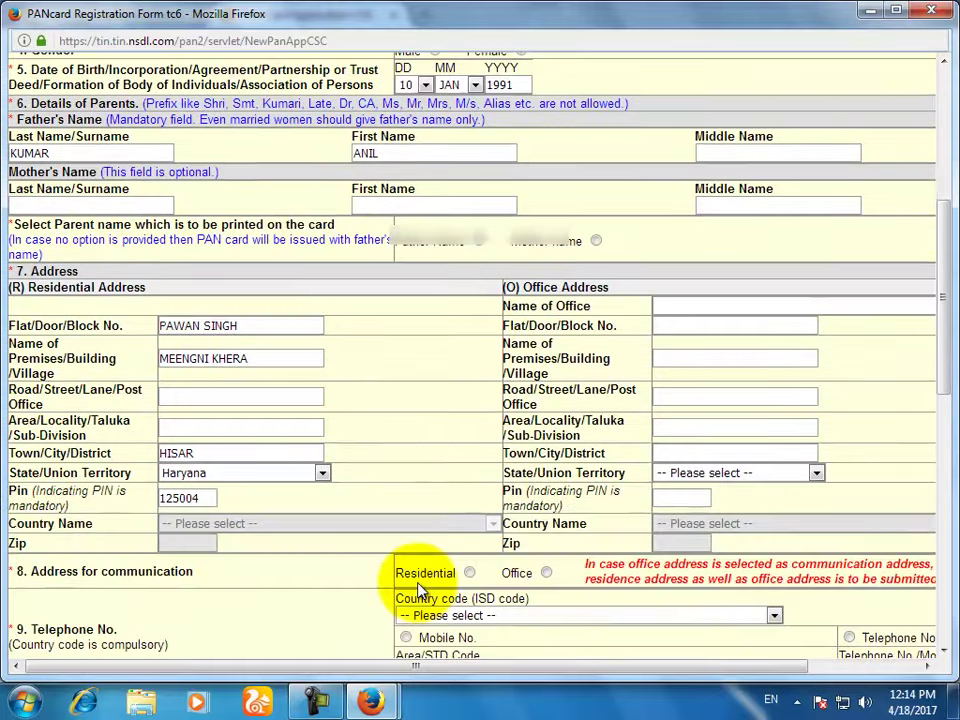
click(470, 510)
click(538, 555)
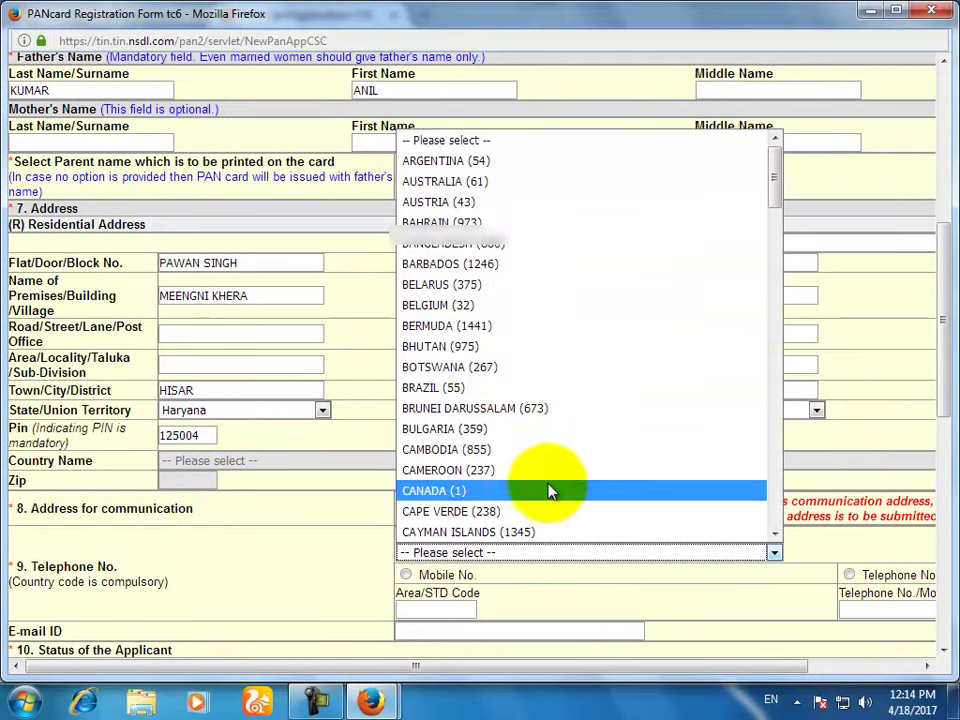
key(i)
key(n)
scroll(574, 375, down, 3)
click(488, 364)
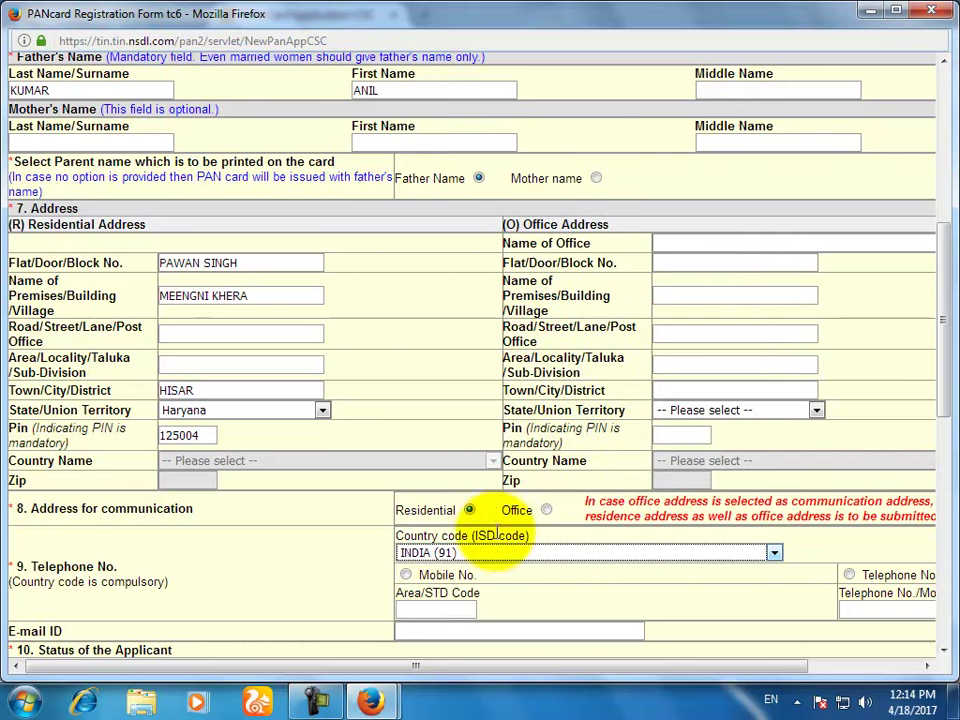
Step: Choose mobile as the phone type and enter the applicant's e-mail address
click(406, 574)
click(483, 631)
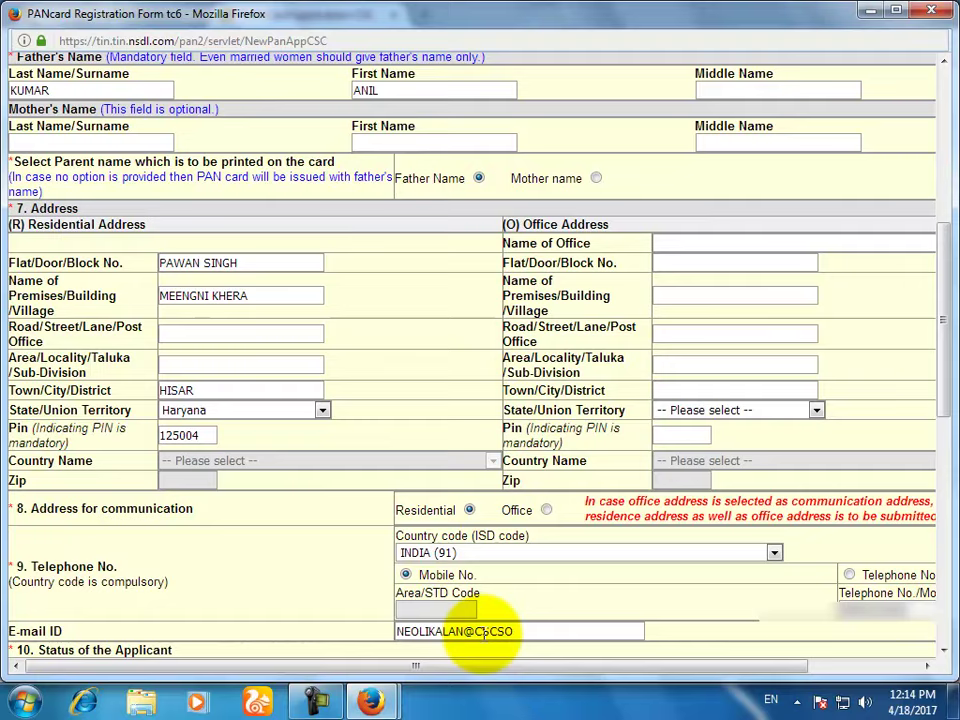
scroll(154, 150, down, 2)
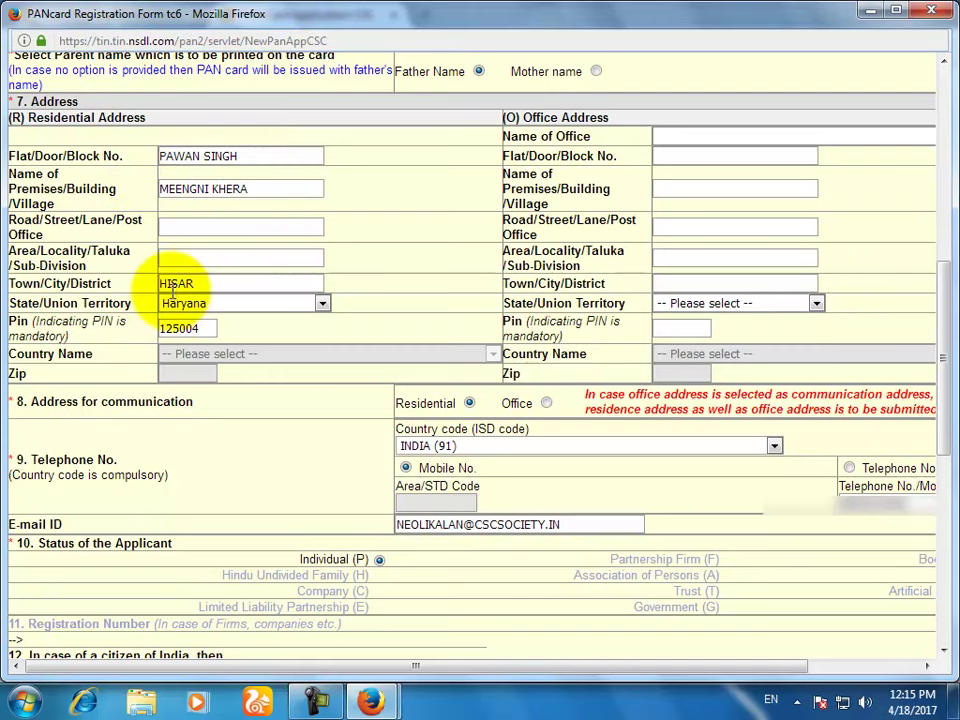
scroll(167, 396, down, 4)
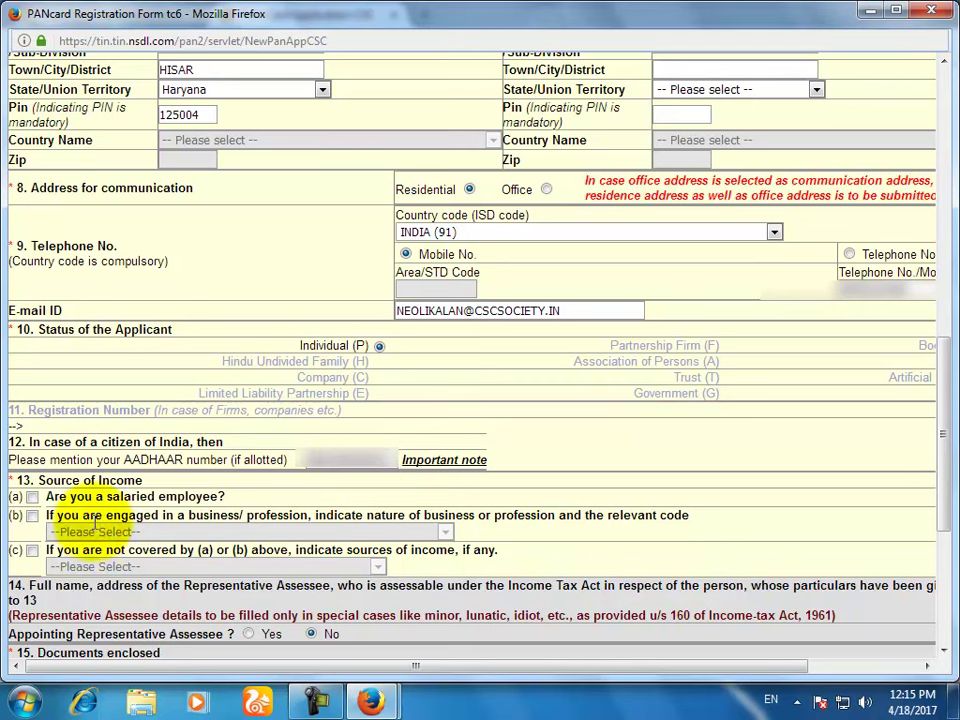
Step: Declare income under 13(c) as Income from other sources
click(32, 550)
scroll(40, 556, down, 2)
click(150, 459)
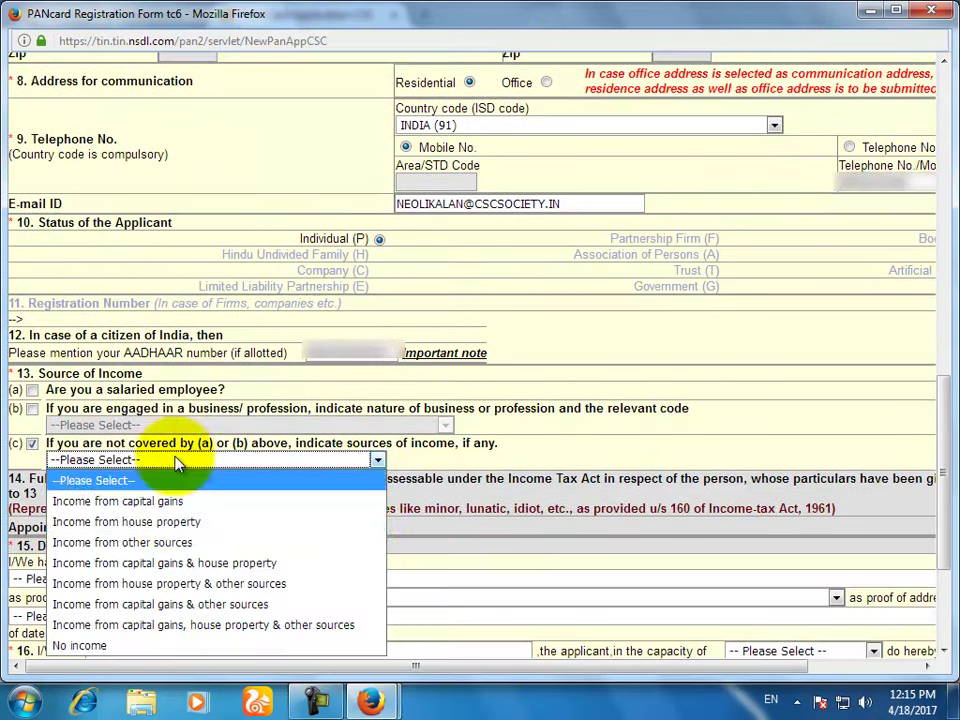
click(183, 552)
Step: Choose the Aadhaar card as identity, address and date-of-birth proof
click(35, 580)
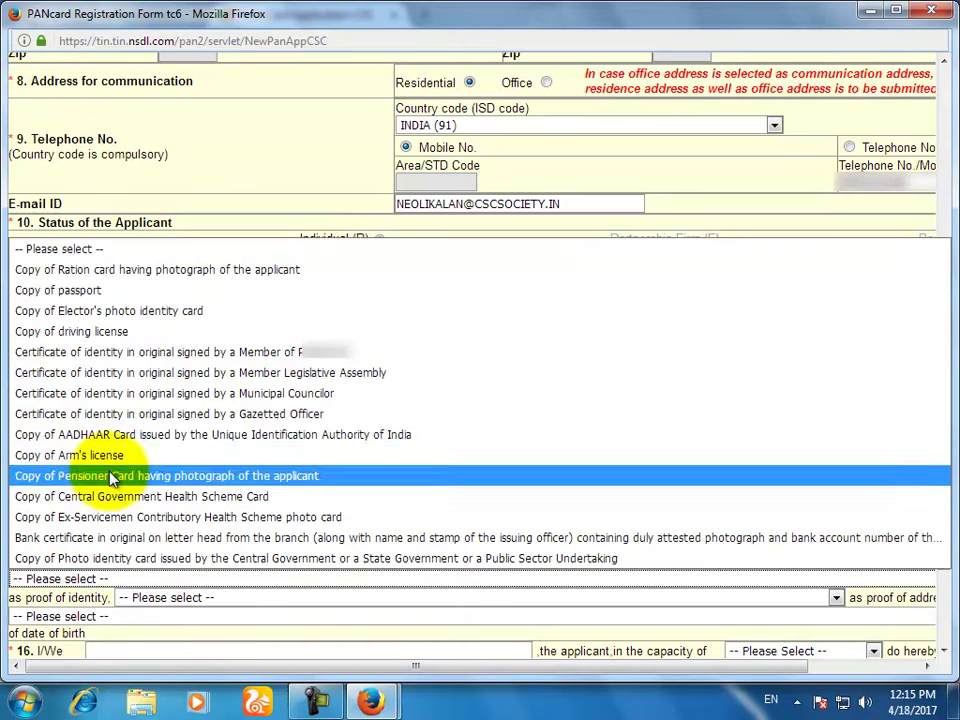
click(110, 434)
click(135, 597)
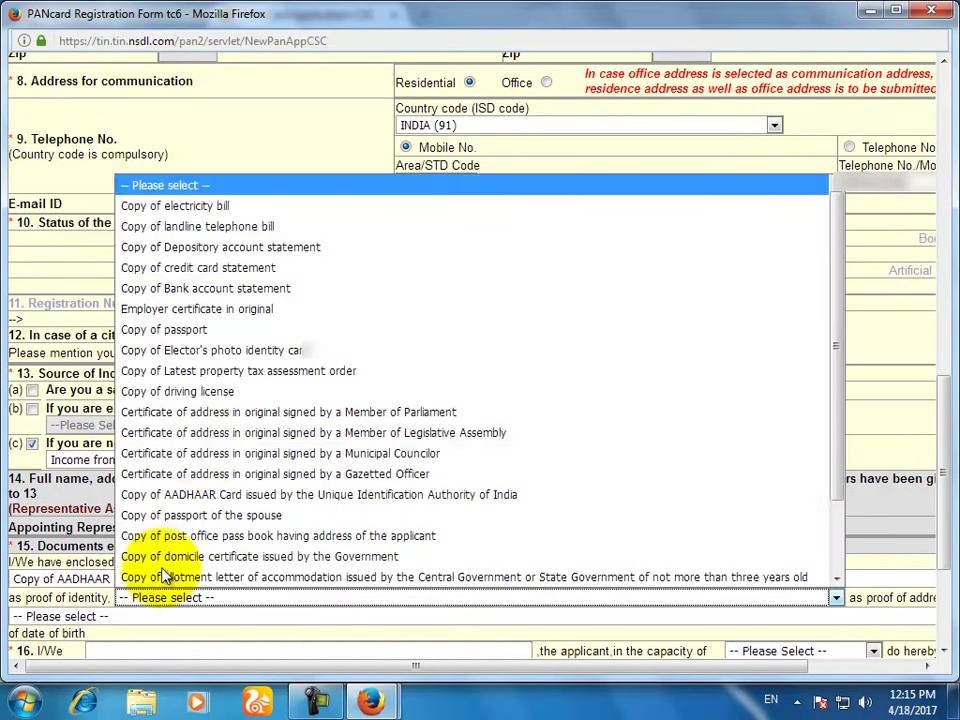
click(210, 494)
scroll(225, 540, down, 4)
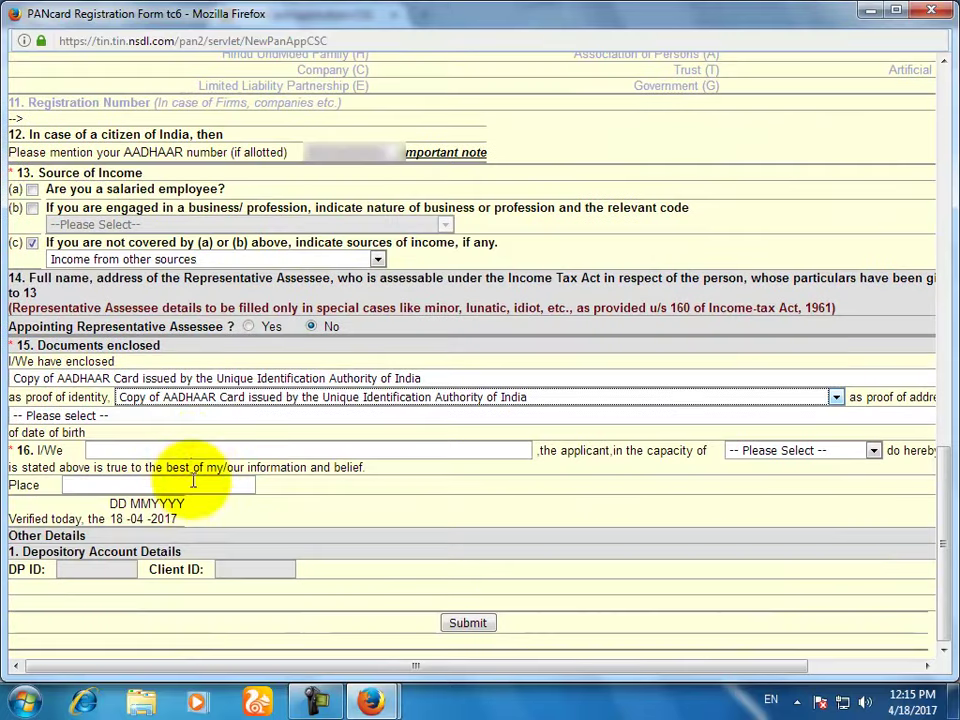
click(190, 420)
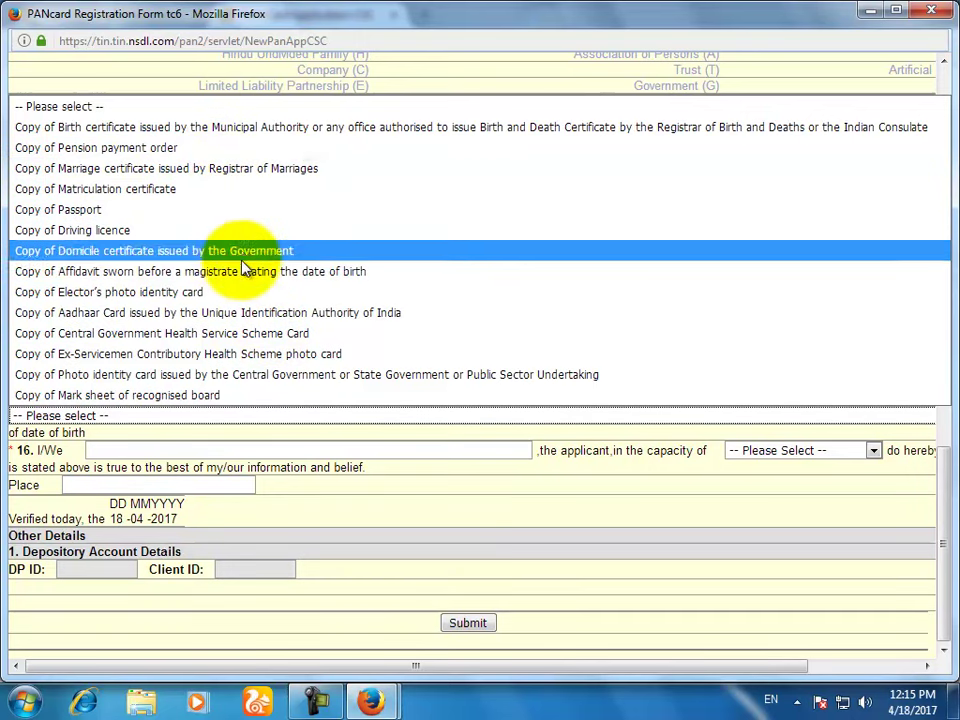
click(241, 312)
Step: Enter the declarant's name and place in section 16
click(237, 449)
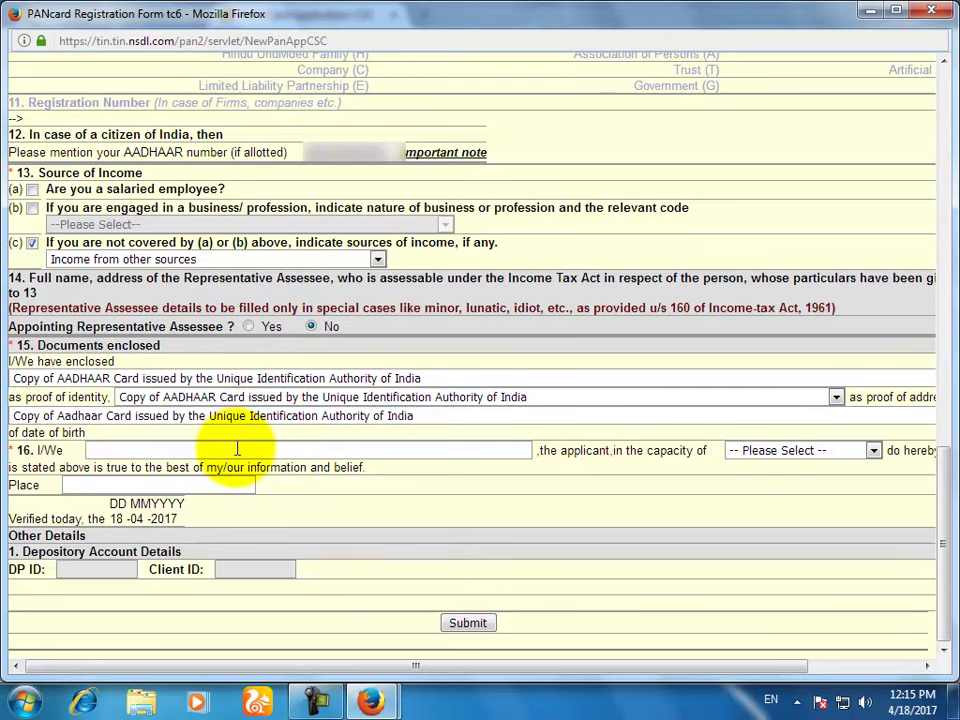
text(JYOTI)
key(Tab)
key(Tab)
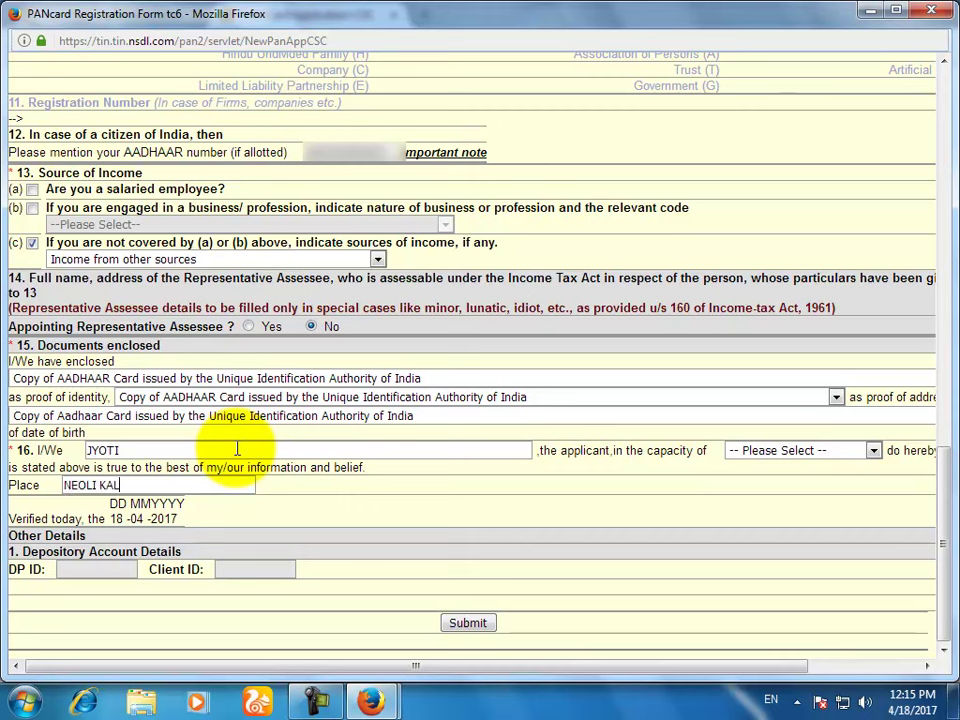
click(780, 451)
Step: Select Himself/Herself as the applicant's capacity and dismiss the Windows prompt
click(773, 491)
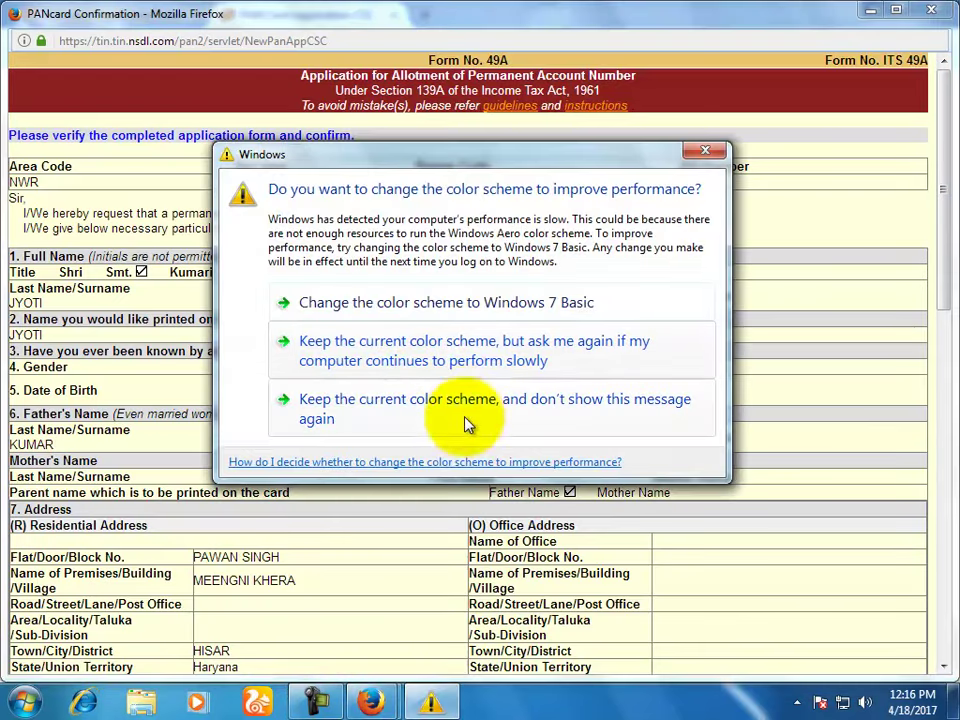
click(705, 150)
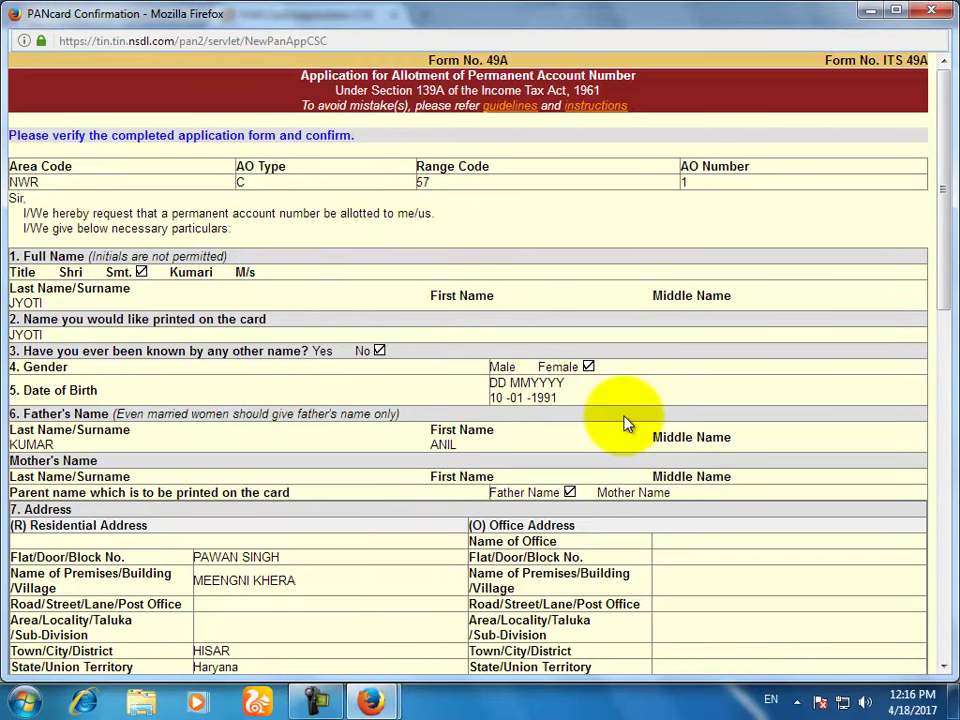
scroll(625, 424, down, 15)
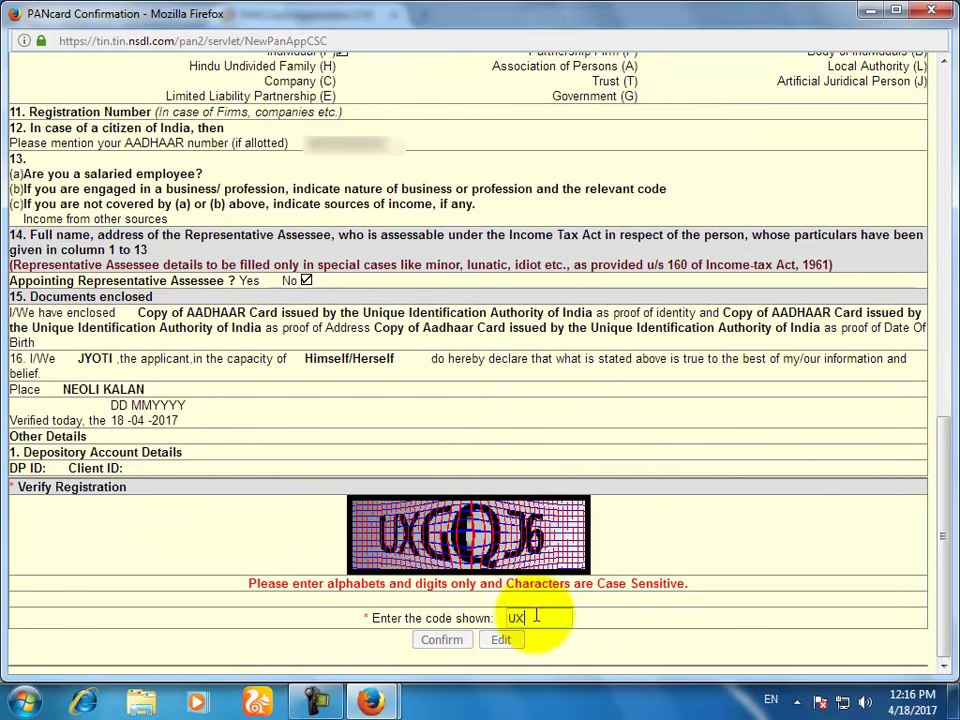
Step: Confirm the application with the captcha code and proceed to payment
click(537, 617)
text(UXGQ)
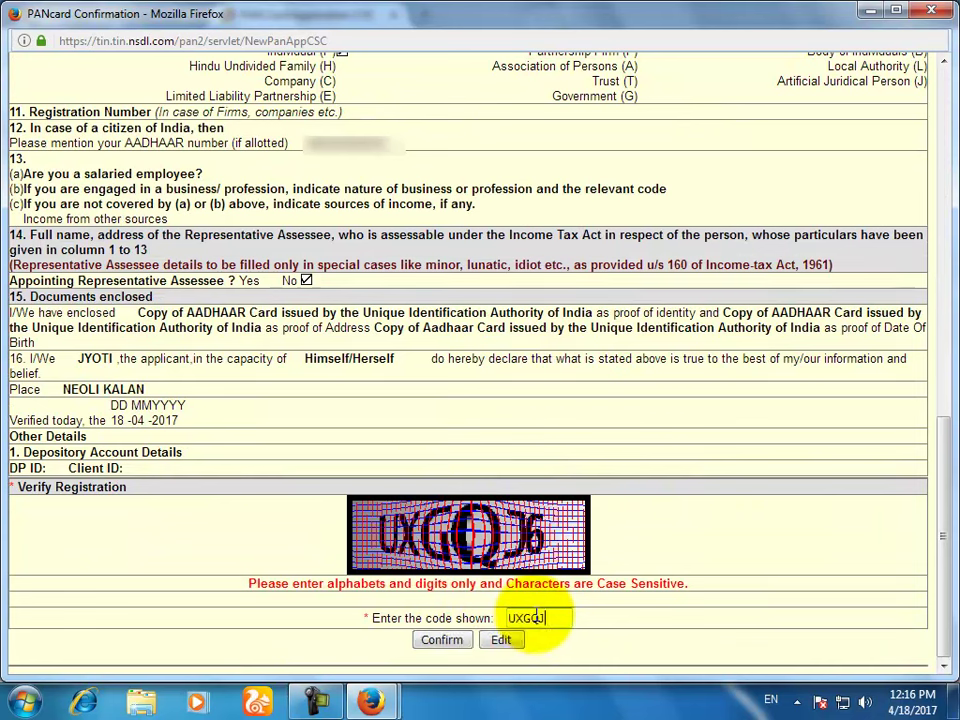
text(J)
key(Return)
scroll(480, 450, down, 3)
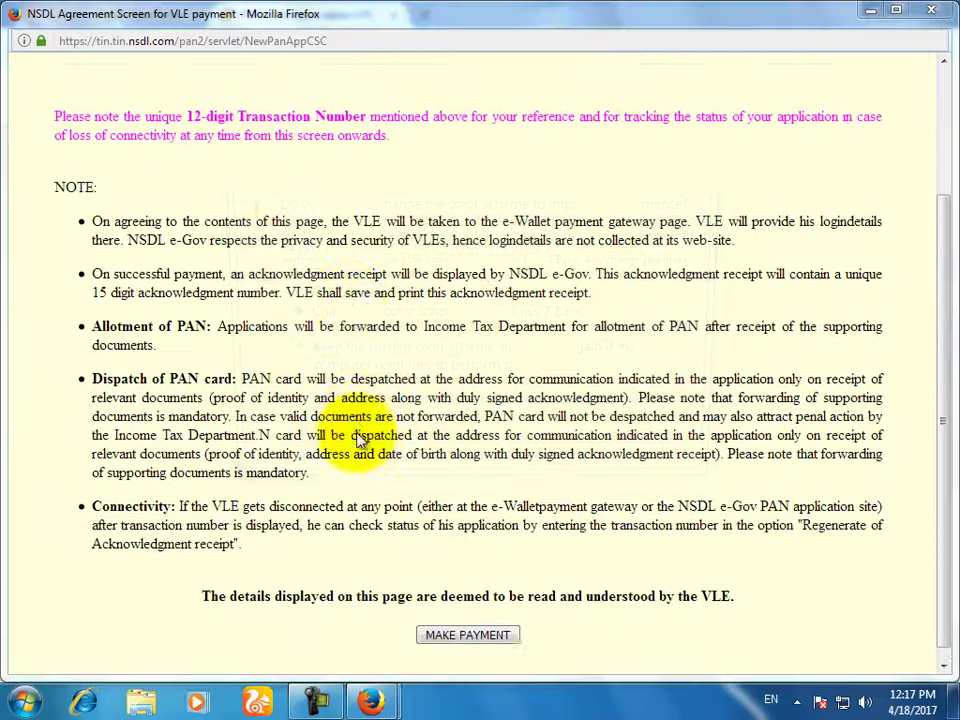
click(706, 151)
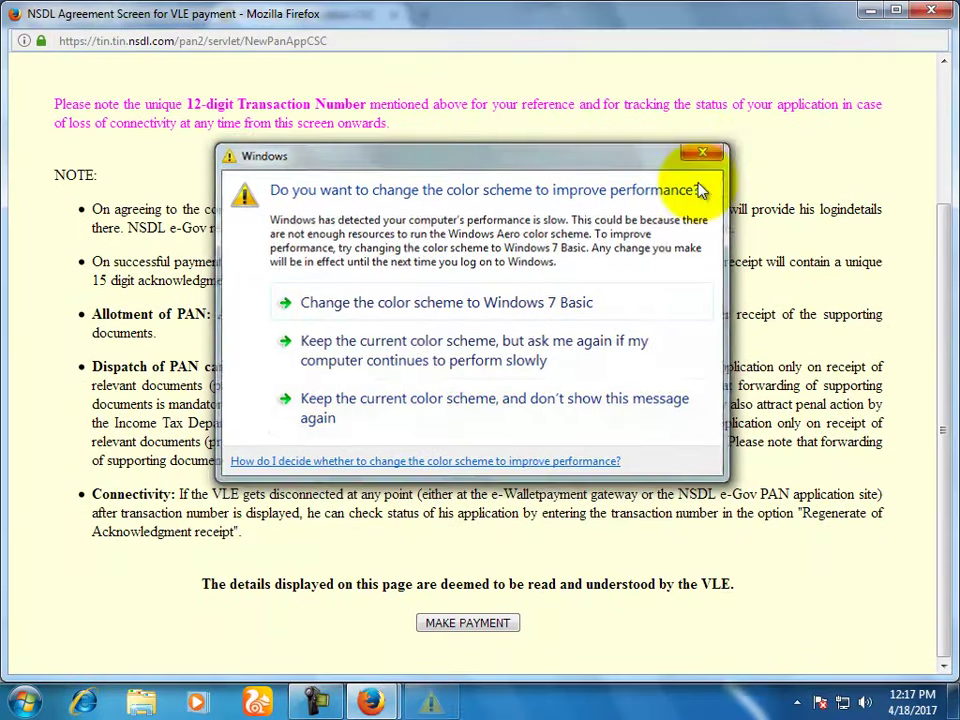
click(484, 630)
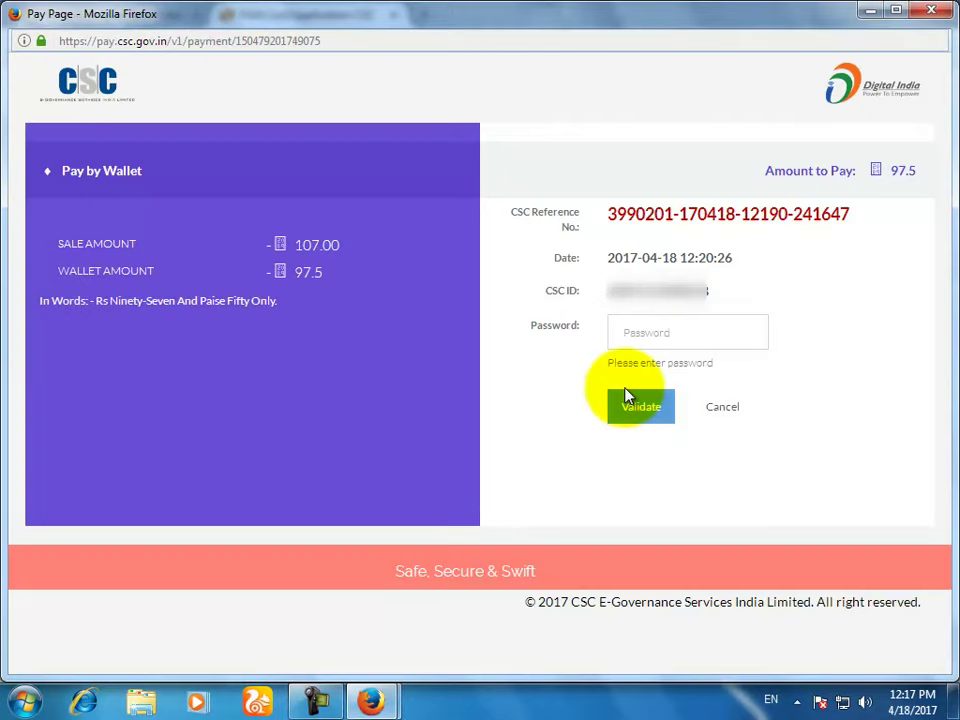
Step: Validate the CSC wallet login, pay 97.50 with the e-wallet PIN, and decline saving the password
click(663, 327)
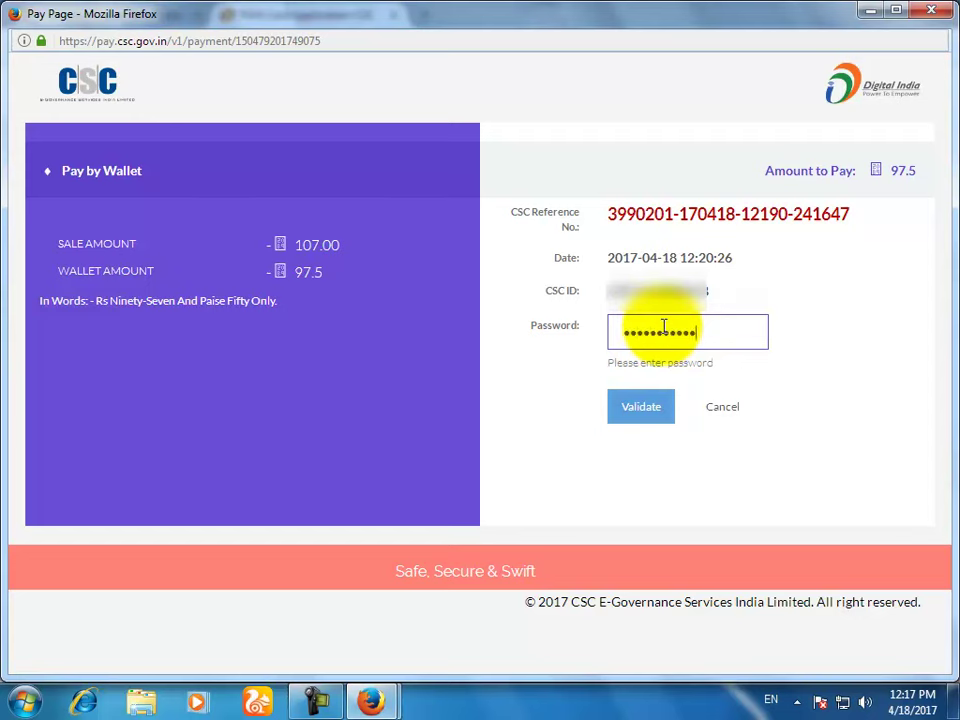
click(638, 408)
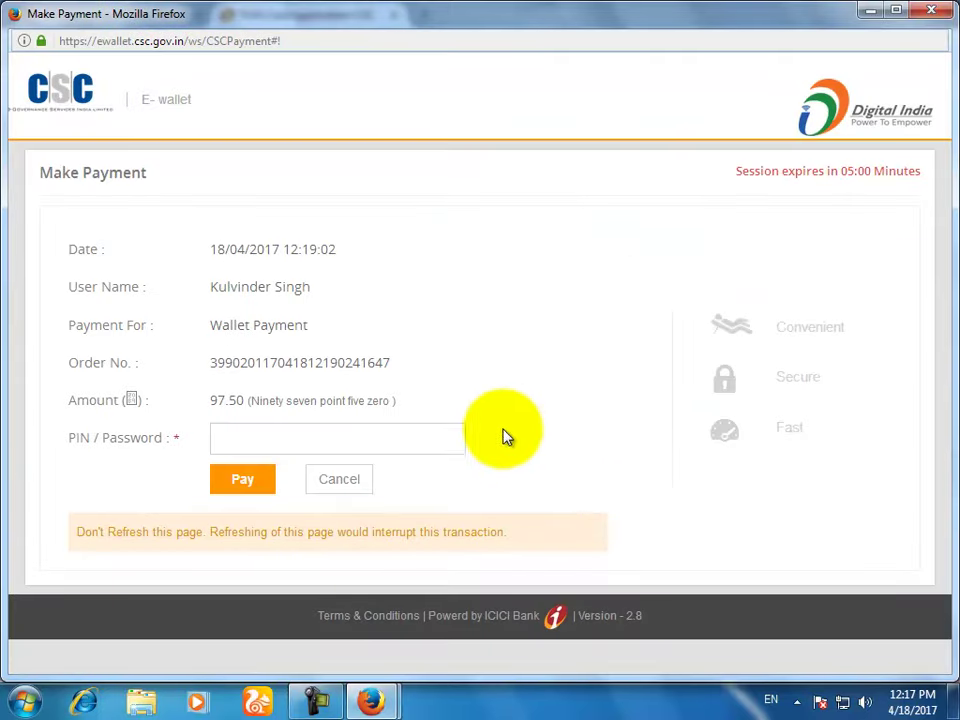
click(430, 441)
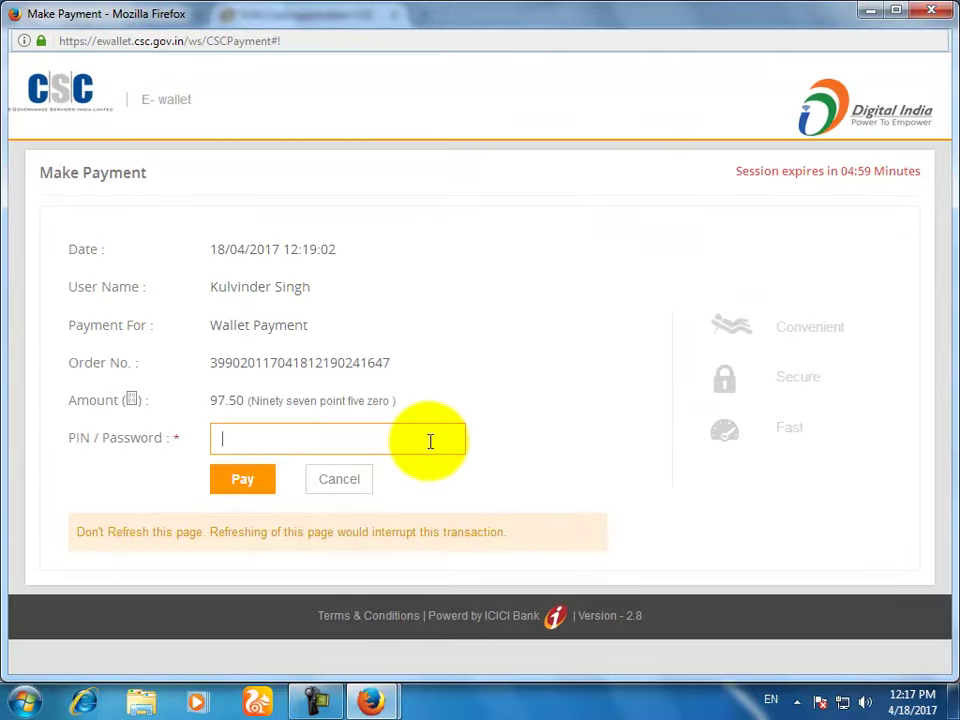
text(••••••)
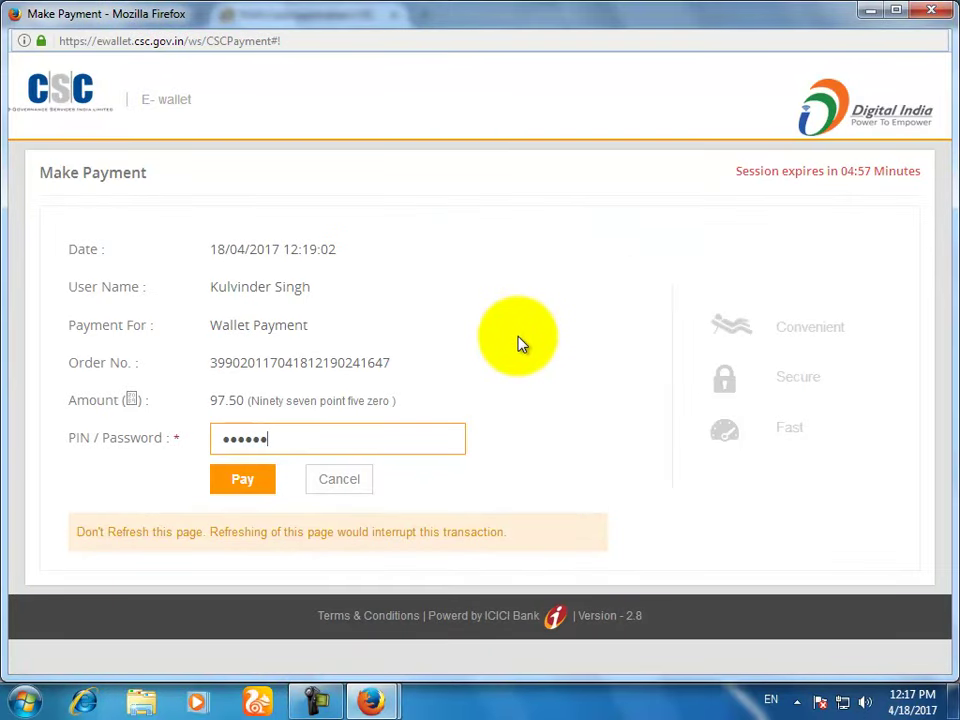
click(243, 480)
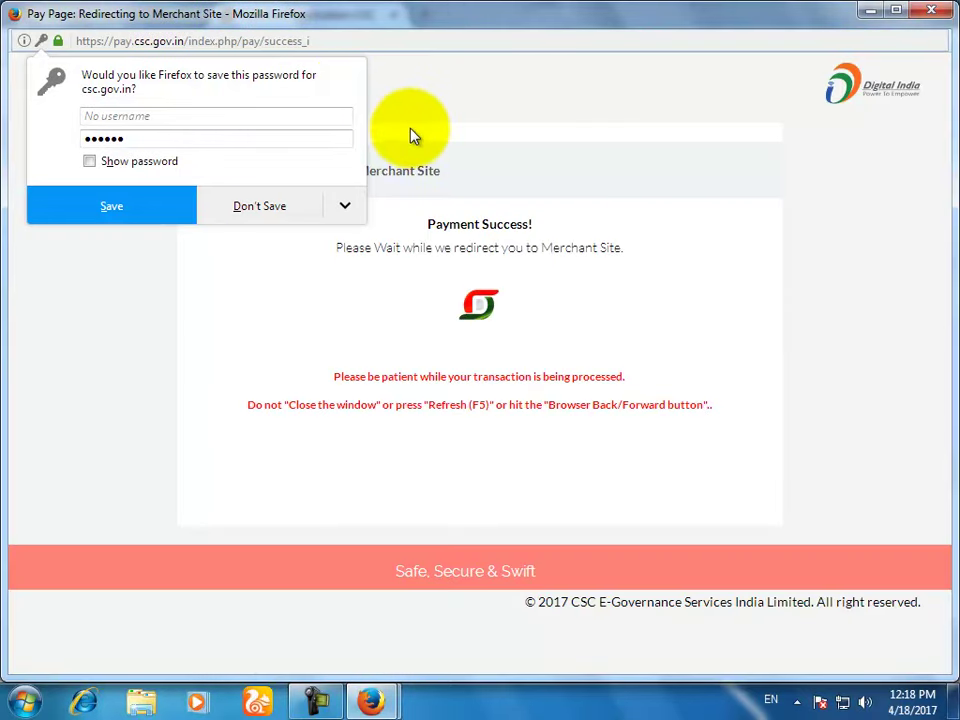
click(252, 210)
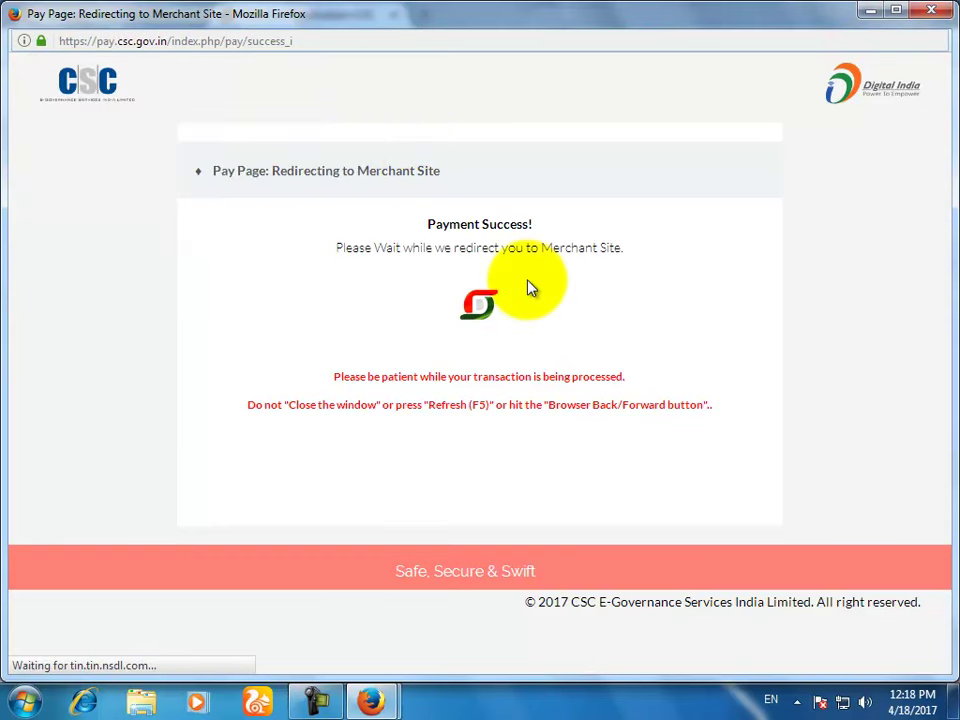